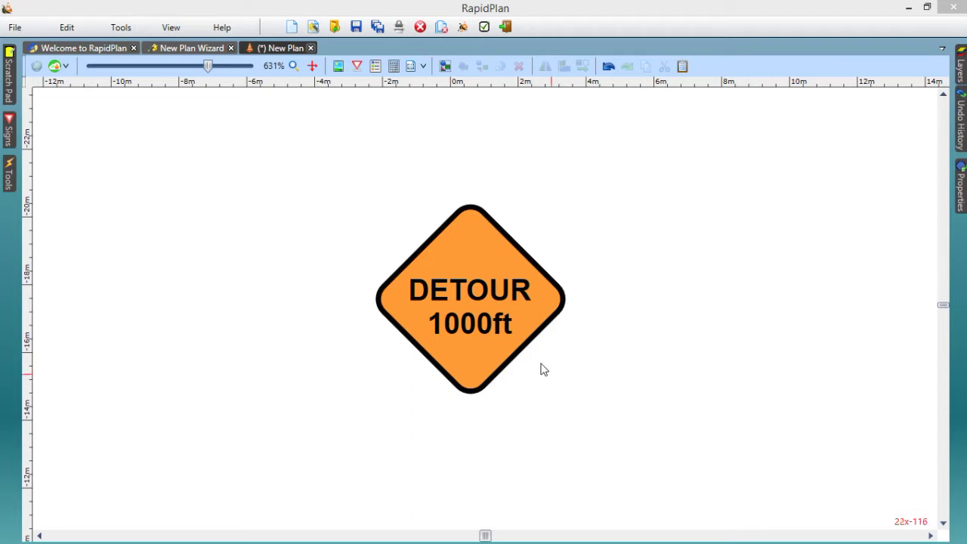
# Open the DETOUR 1000ft sign in Sign Quick Edit and reposition the dialog.
pyautogui.doubleClick(476, 302)
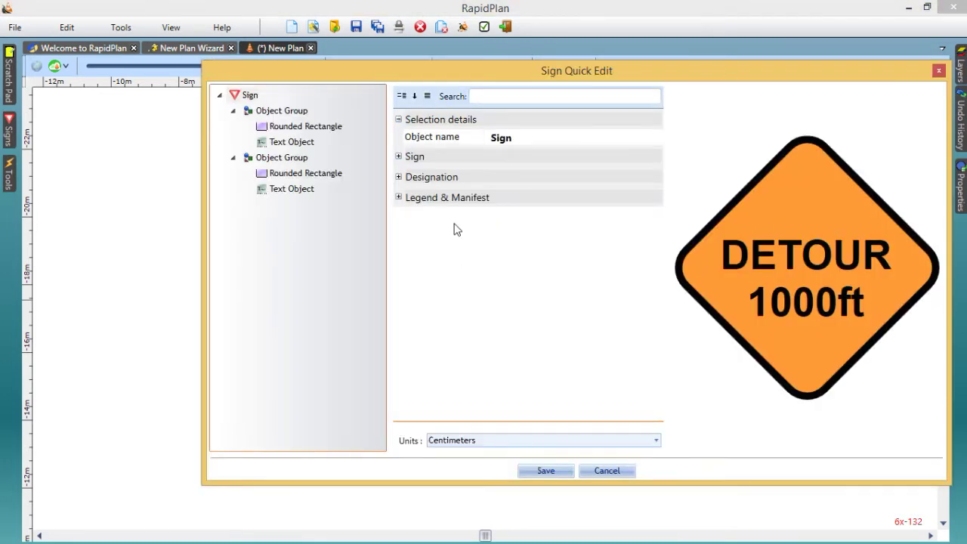
pyautogui.moveTo(437, 59); pyautogui.dragTo(360, 60)
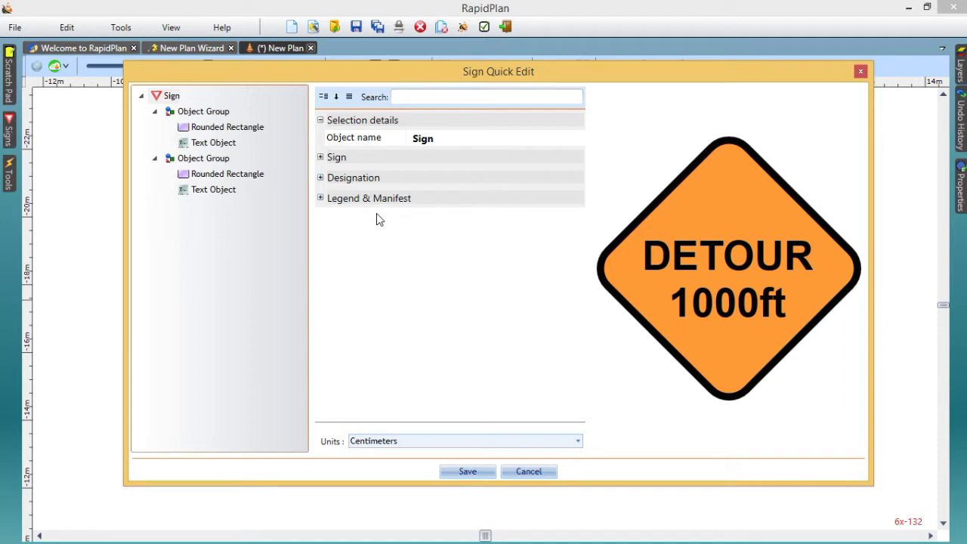
pyautogui.click(237, 109)
pyautogui.click(782, 270)
pyautogui.click(186, 113)
pyautogui.click(209, 117)
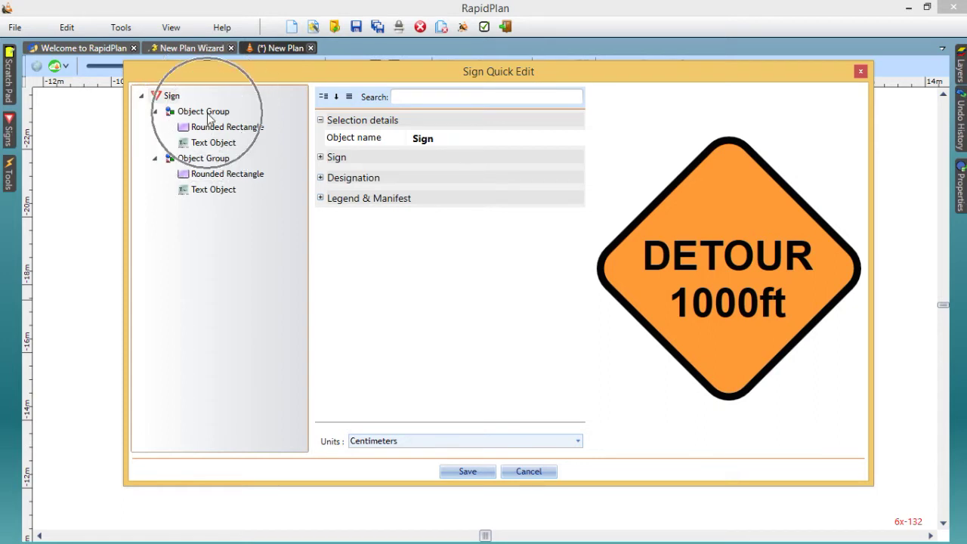
pyautogui.click(201, 177)
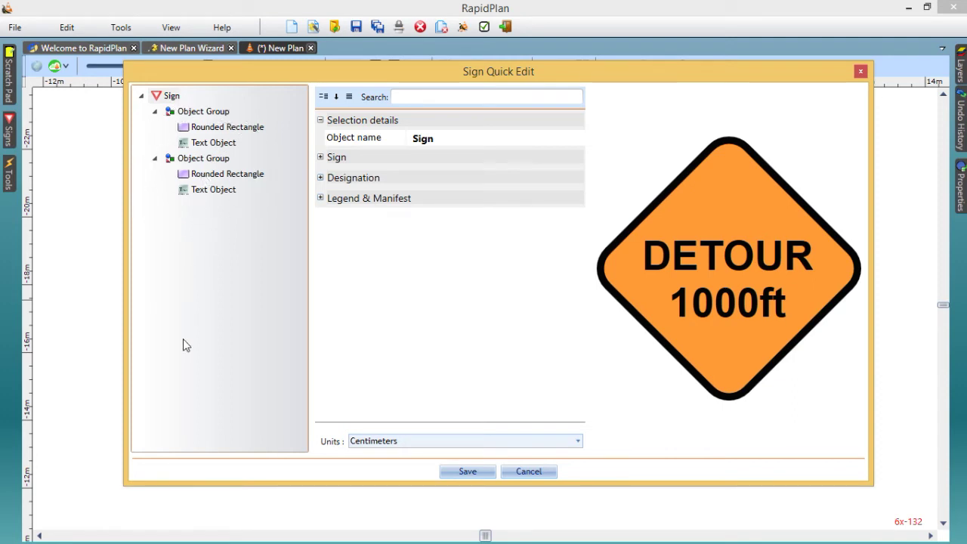
# Set the stroke width of the first object group's rounded rectangle to 2.5.
pyautogui.click(215, 128)
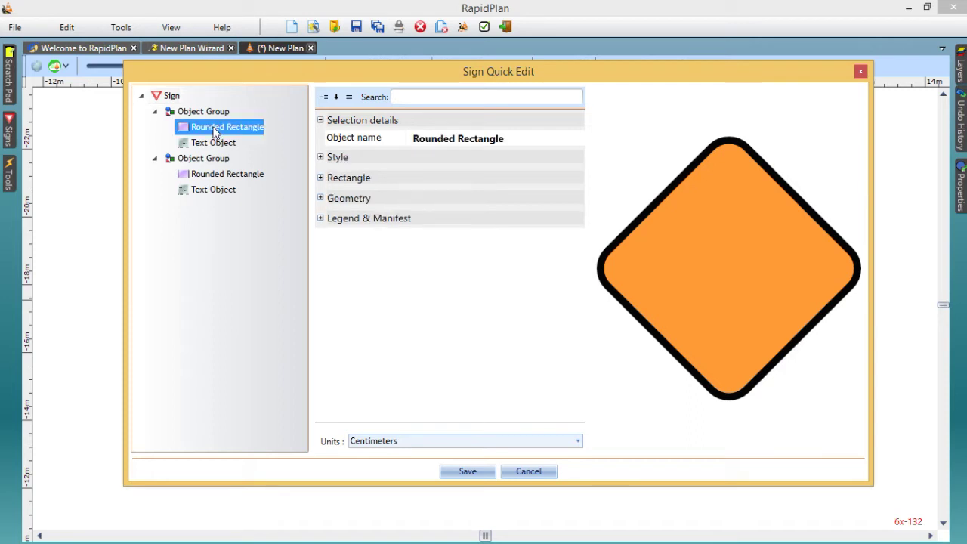
pyautogui.click(735, 255)
pyautogui.click(320, 158)
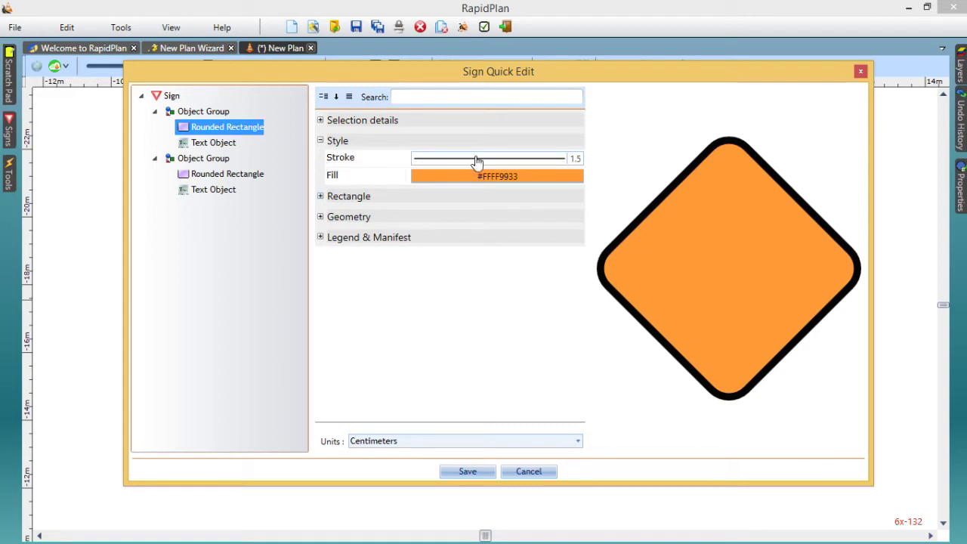
pyautogui.click(574, 162)
pyautogui.click(413, 180)
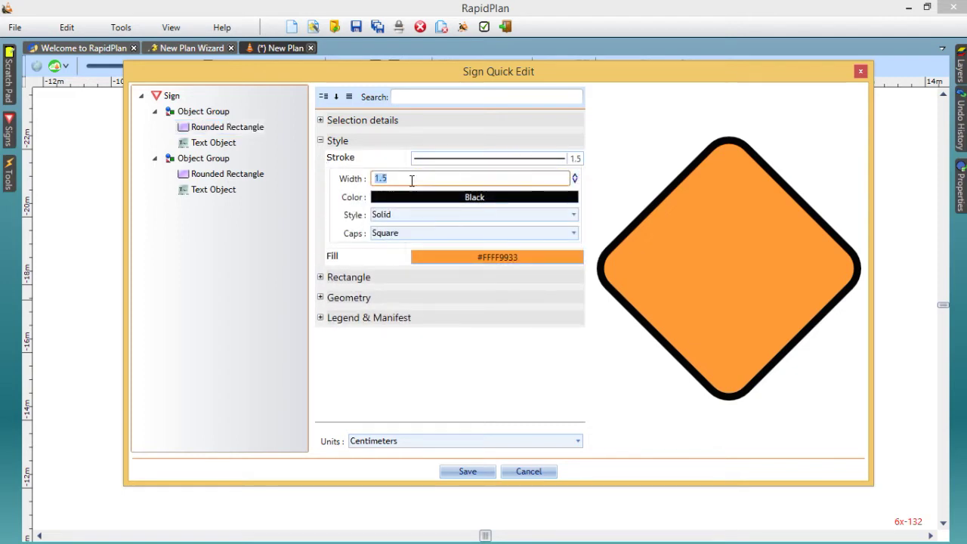
pyautogui.write('2.5')
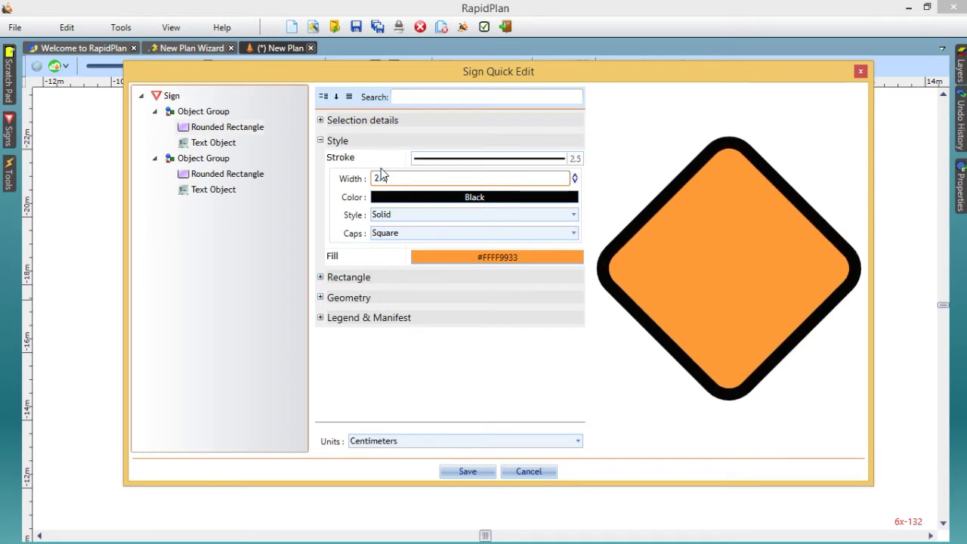
pyautogui.click(673, 209)
# Try the Dotted through DashDotDot stroke styles on the rectangle's border, return it to Solid, and check the caps options.
pyautogui.click(572, 216)
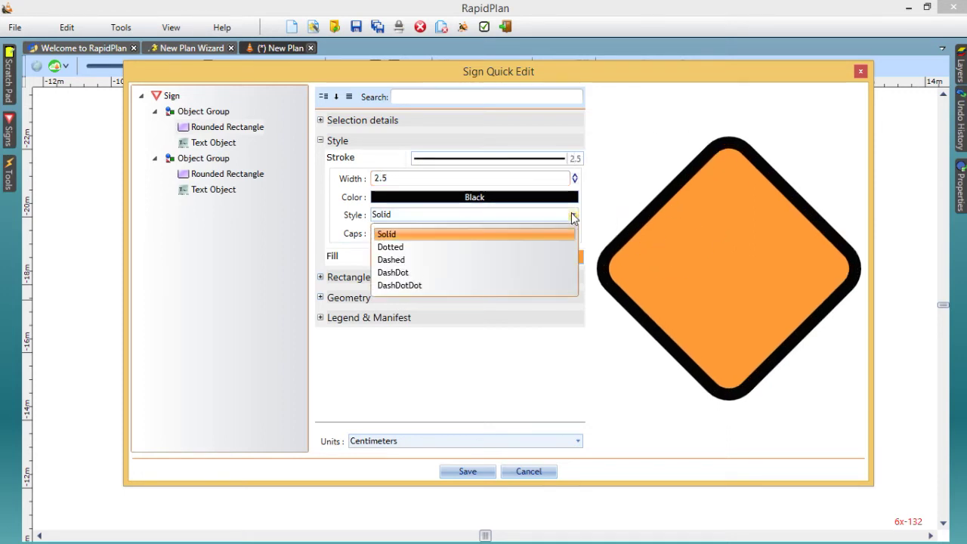
pyautogui.click(491, 247)
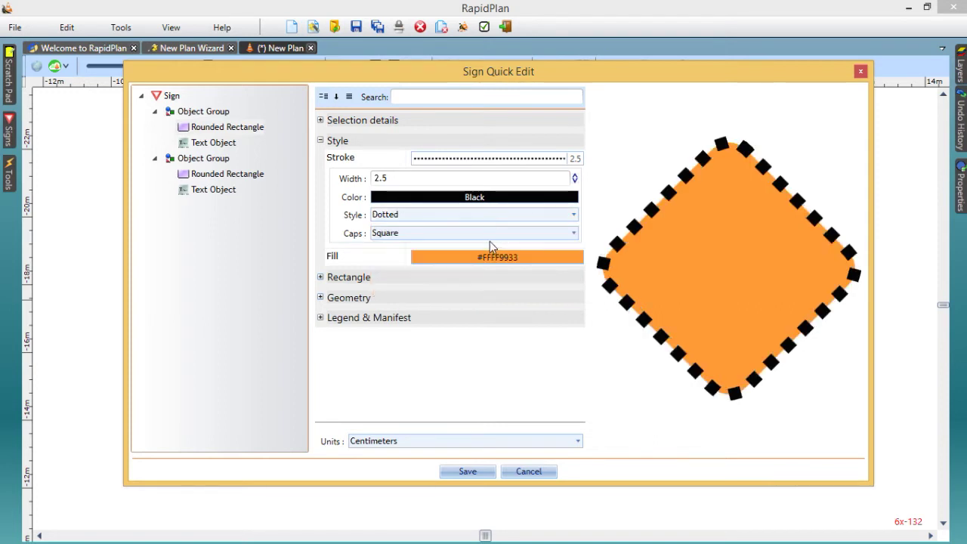
pyautogui.scroll(-1, 512, 216)
pyautogui.scroll(-2, 511, 216)
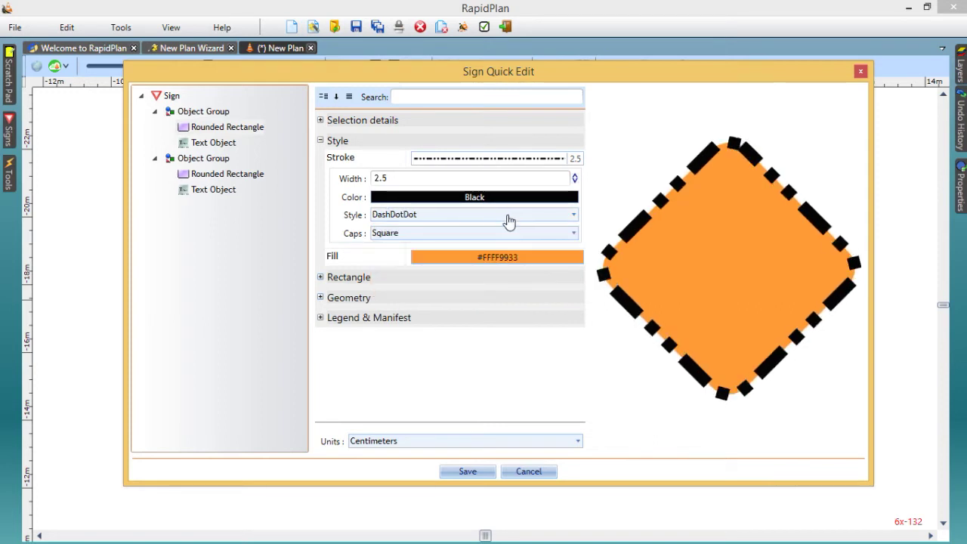
pyautogui.scroll(4, 511, 217)
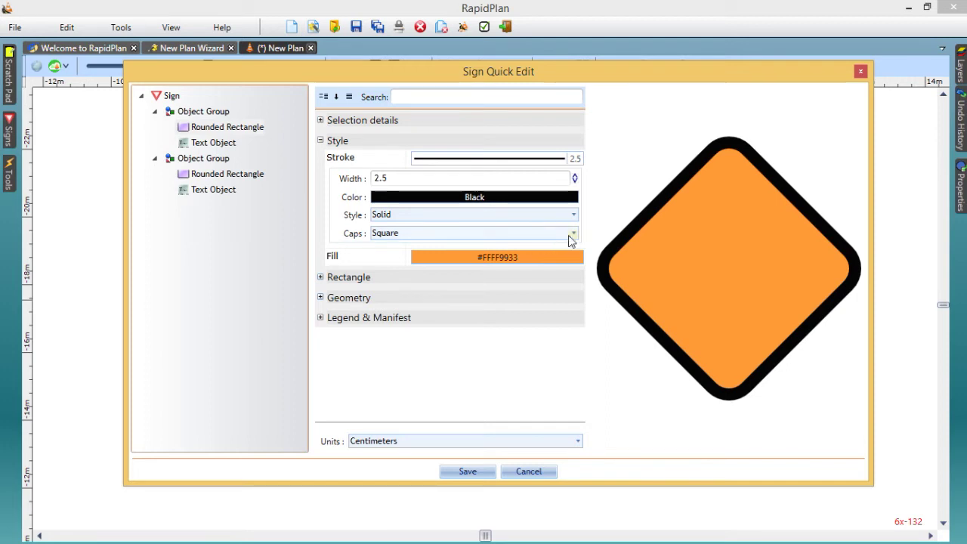
pyautogui.click(571, 234)
pyautogui.click(568, 235)
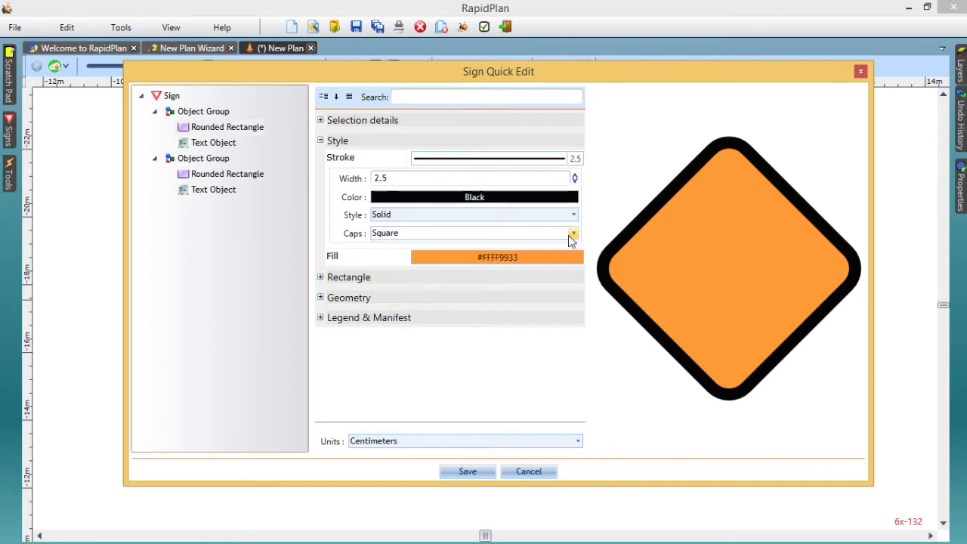
# Change the rounded rectangle's fill color to the basic Yellow.
pyautogui.click(519, 261)
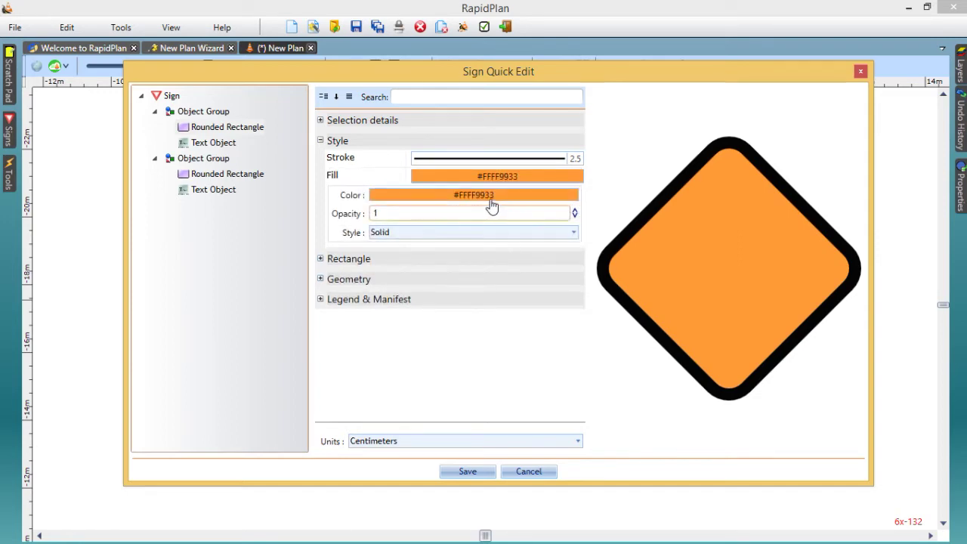
pyautogui.click(489, 196)
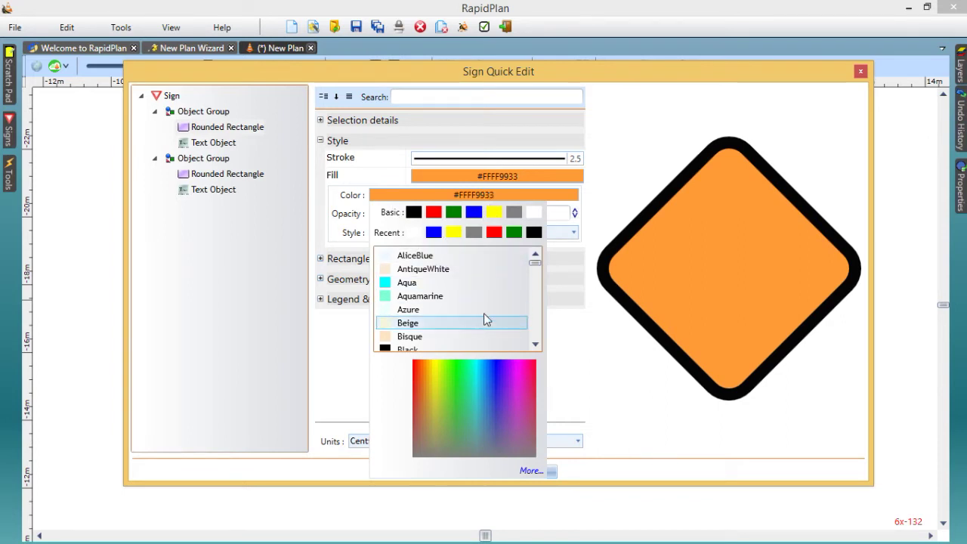
pyautogui.click(496, 212)
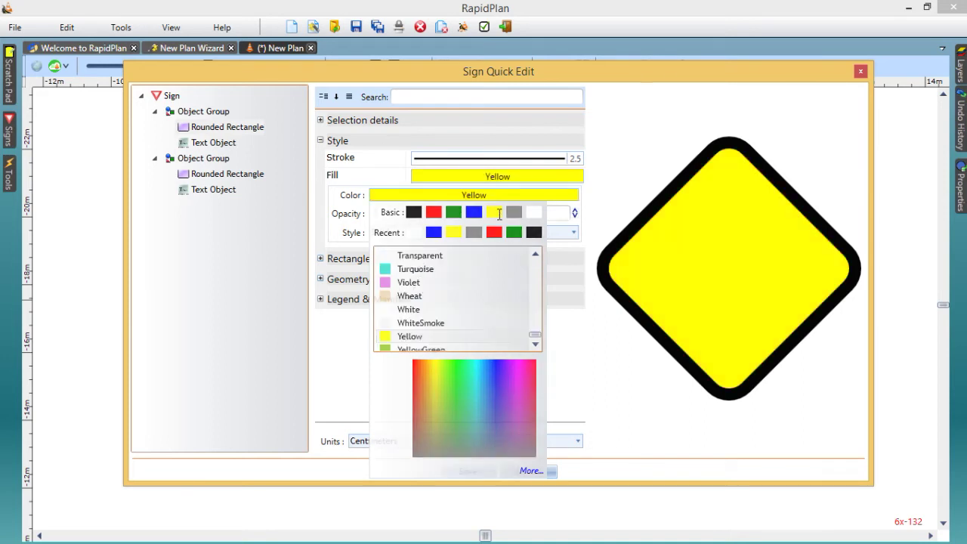
pyautogui.click(685, 267)
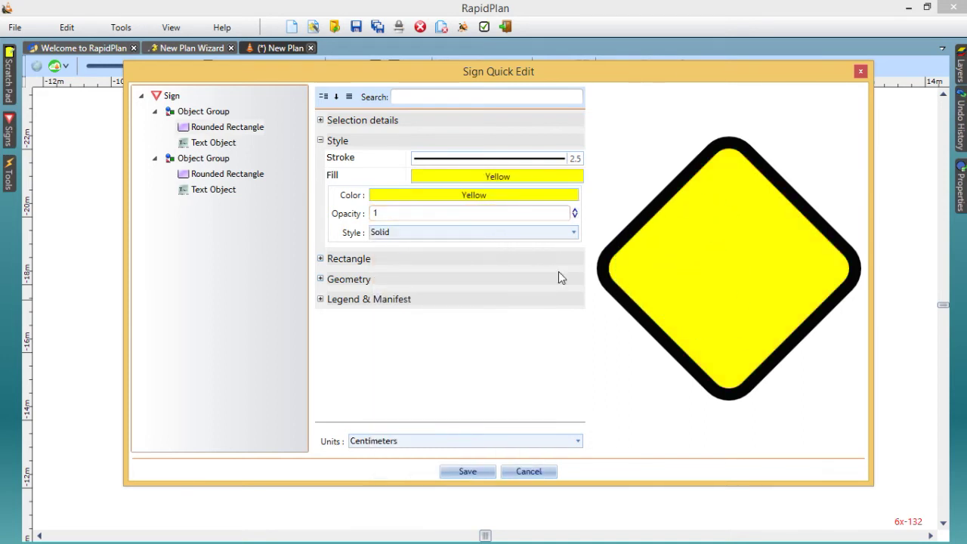
# Try transparent and hatched fill styles such as CrossHatch and Vertical Hatch on the rectangle, and return the fill to Solid.
pyautogui.click(570, 233)
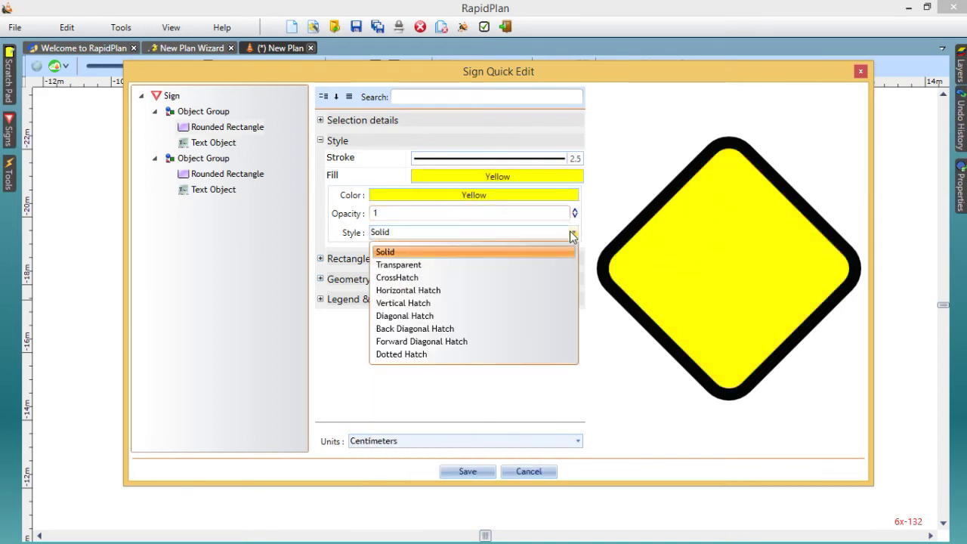
pyautogui.click(417, 265)
pyautogui.scroll(-1, 428, 236)
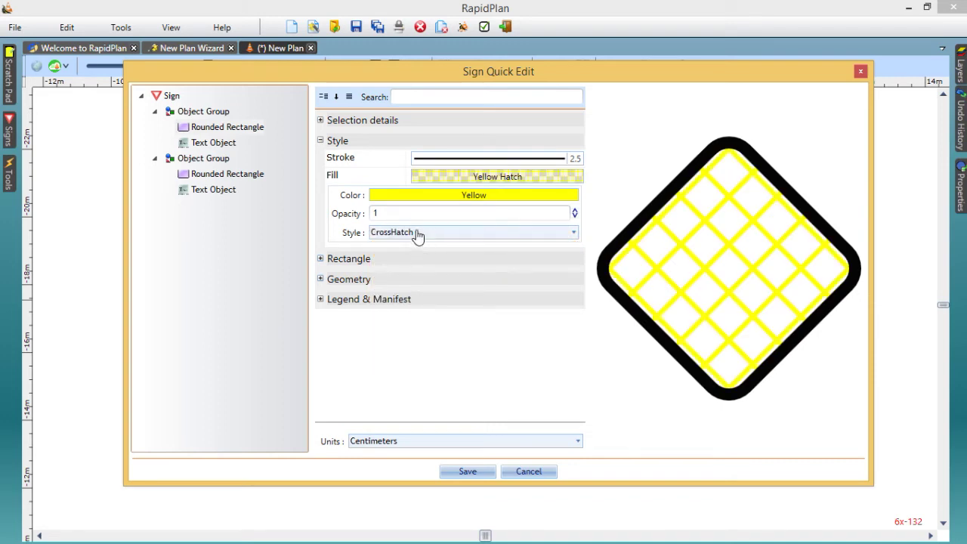
pyautogui.scroll(-1, 418, 234)
pyautogui.scroll(-1, 417, 236)
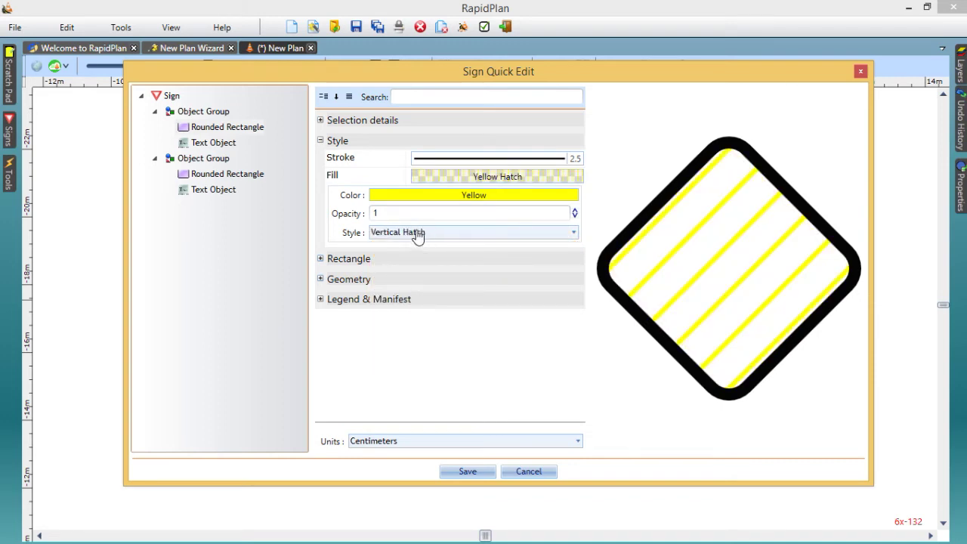
pyautogui.scroll(-1, 418, 235)
pyautogui.click(572, 234)
pyautogui.scroll(1, 572, 241)
pyautogui.click(431, 251)
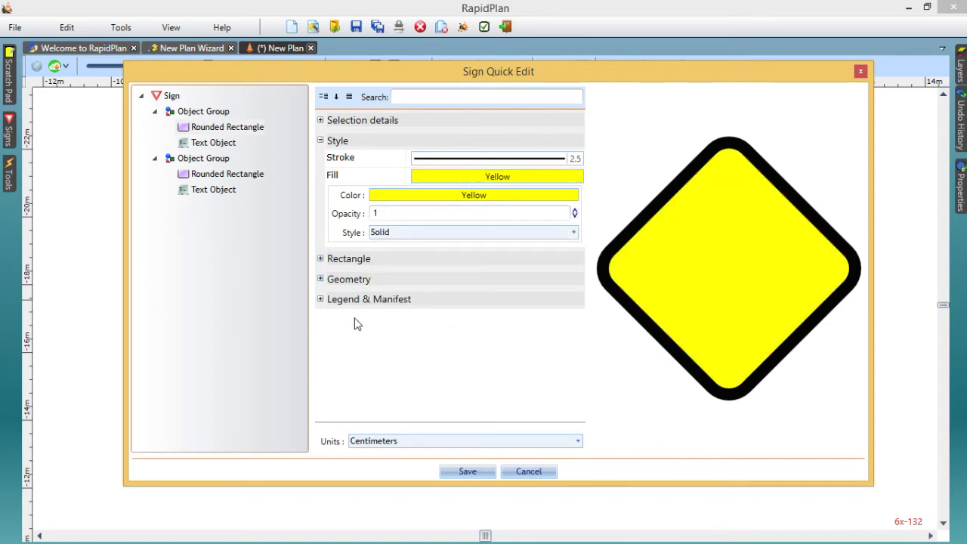
# Set the rounded rectangle's corner radius to 8.
pyautogui.click(321, 258)
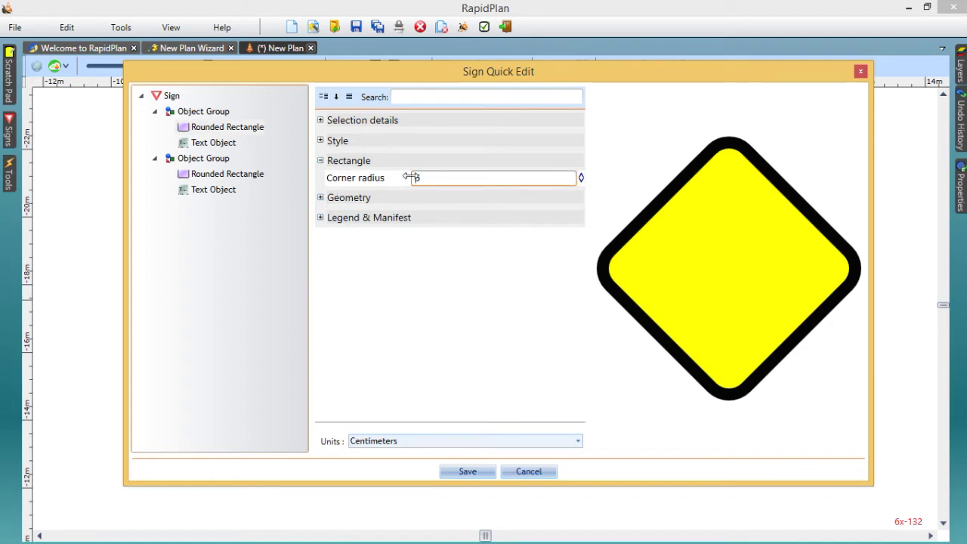
pyautogui.moveTo(429, 182); pyautogui.dragTo(403, 171)
pyautogui.write('8')
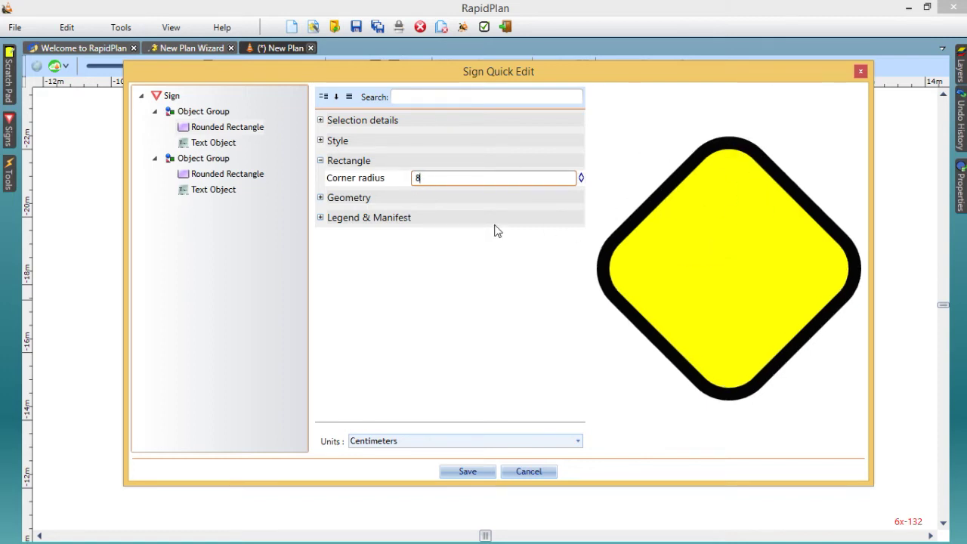
# Examine the alignment options in the rounded rectangle's geometry settings.
pyautogui.click(323, 198)
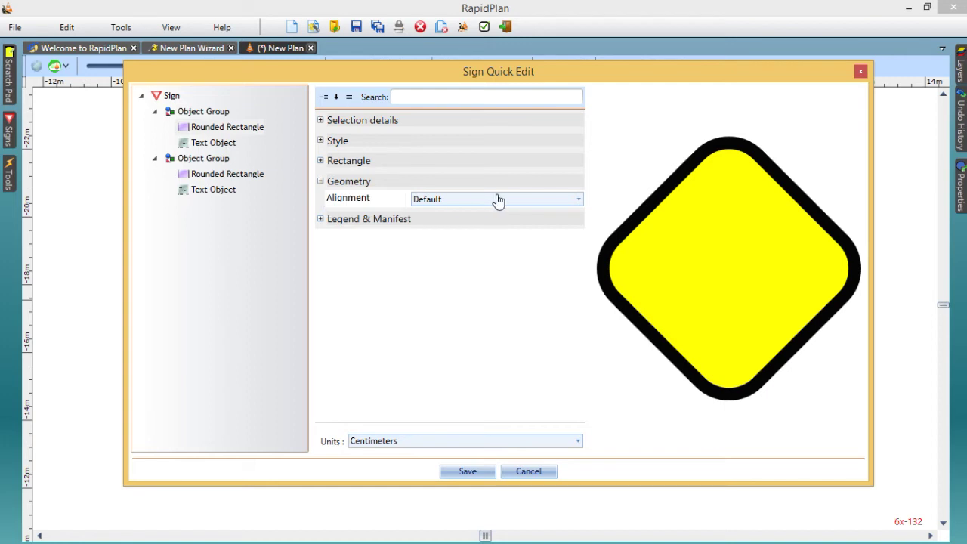
pyautogui.click(578, 200)
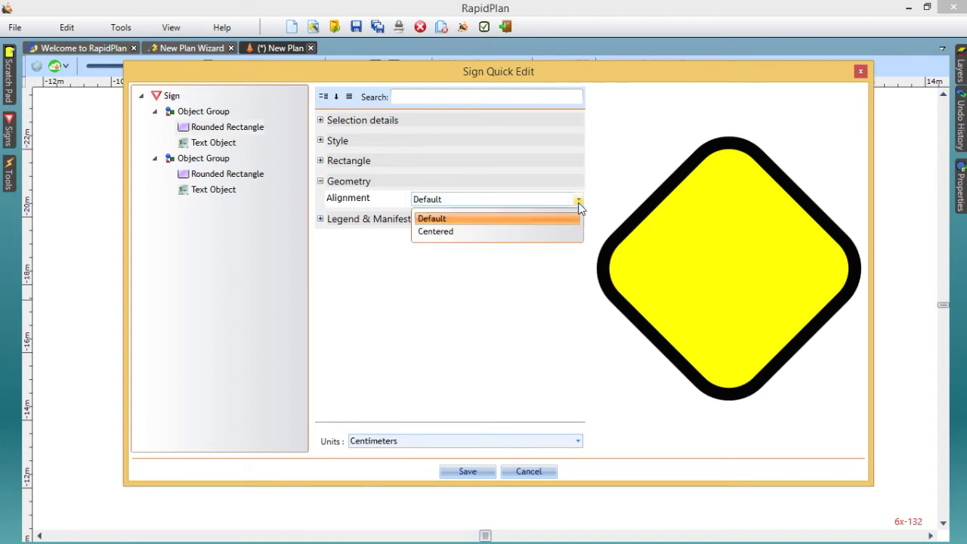
pyautogui.click(579, 204)
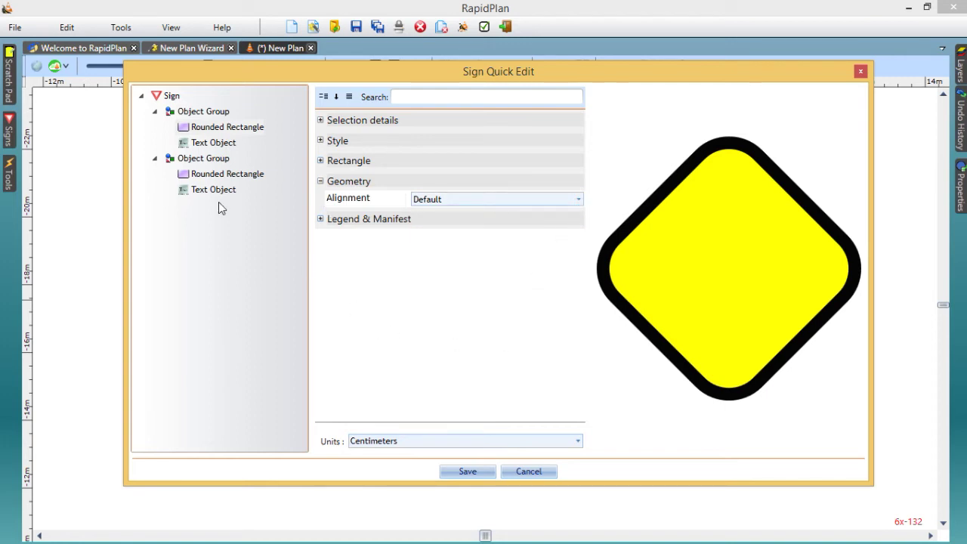
pyautogui.click(673, 240)
# Change the distance in the first group's text object from 1000ft to 500ft, keeping DETOUR on the line above.
pyautogui.click(214, 143)
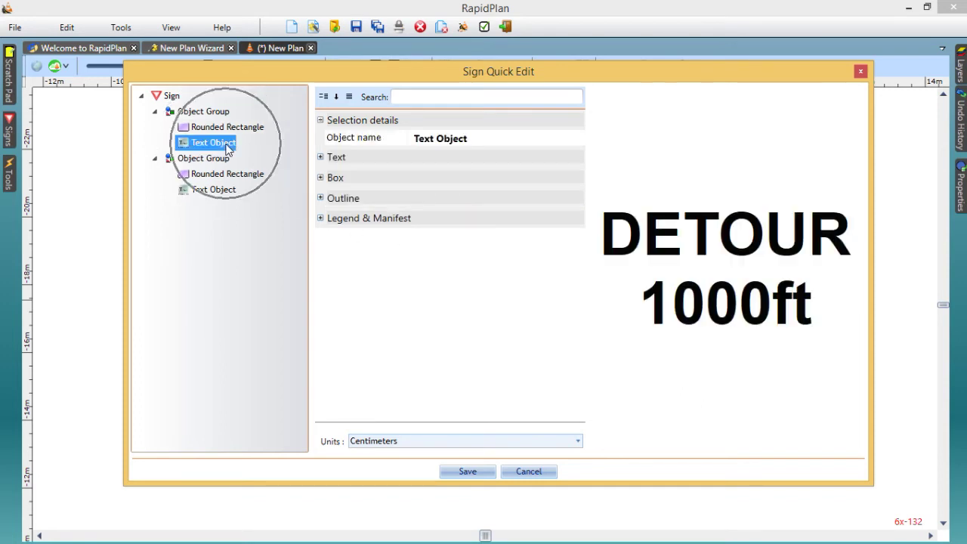
pyautogui.press('ctrl')
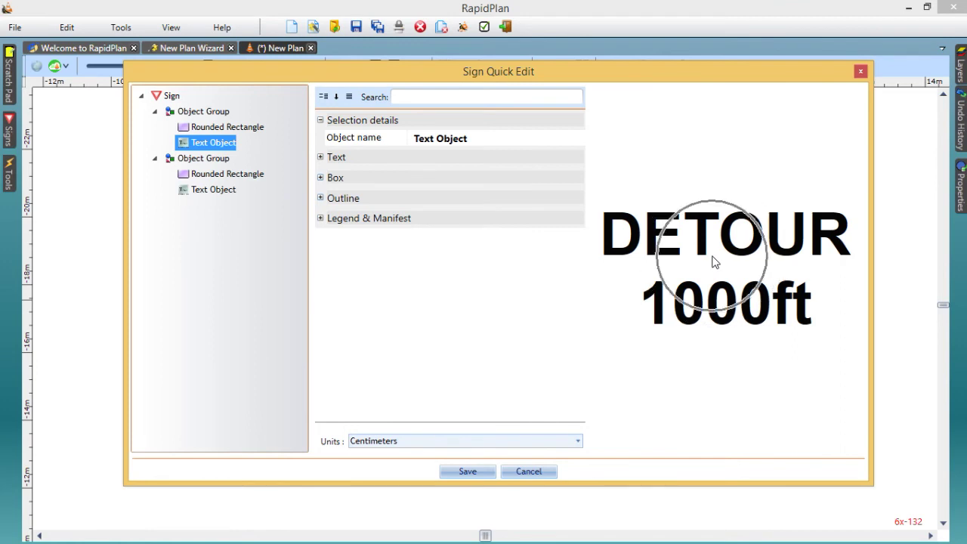
pyautogui.click(321, 157)
pyautogui.click(325, 158)
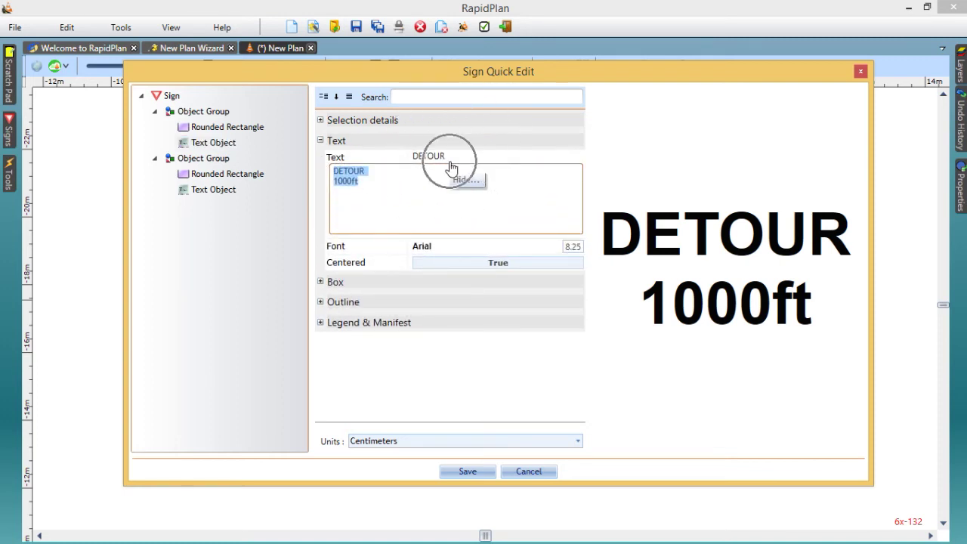
pyautogui.click(387, 188)
pyautogui.moveTo(354, 181); pyautogui.dragTo(334, 186)
pyautogui.write('500')
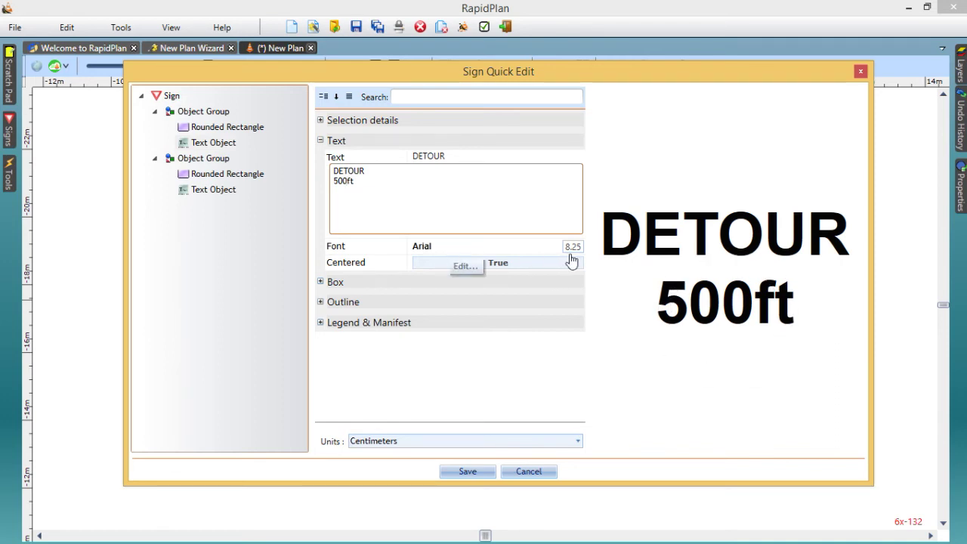
# Try drawing a border around the DETOUR text box and turn it off again.
pyautogui.click(322, 282)
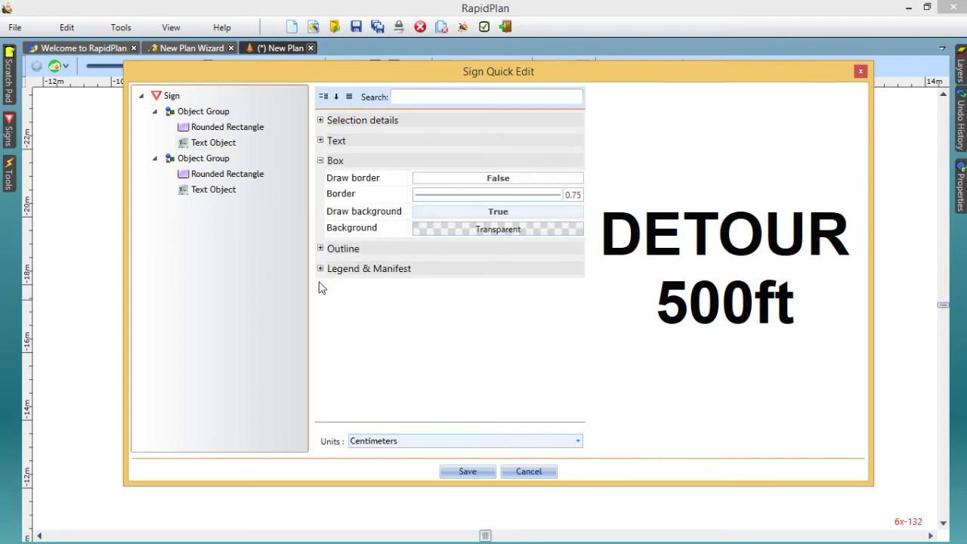
pyautogui.click(513, 181)
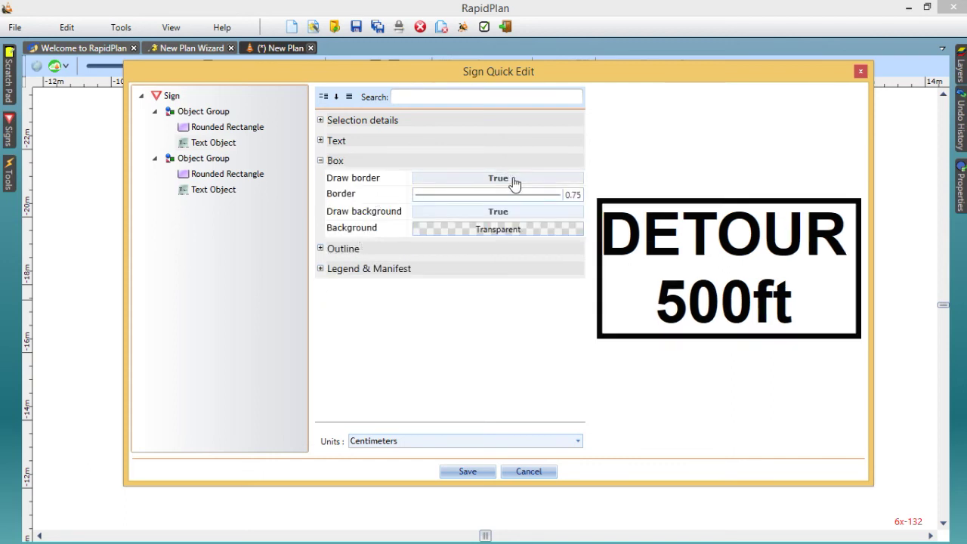
pyautogui.click(514, 183)
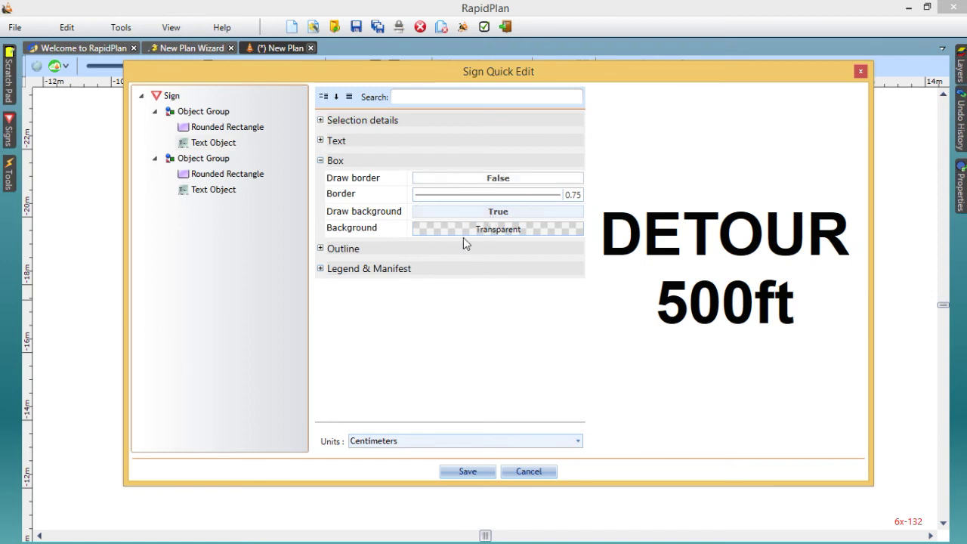
# Turn on the outline of the DETOUR 500ft text and set its stroke color to Red.
pyautogui.click(321, 249)
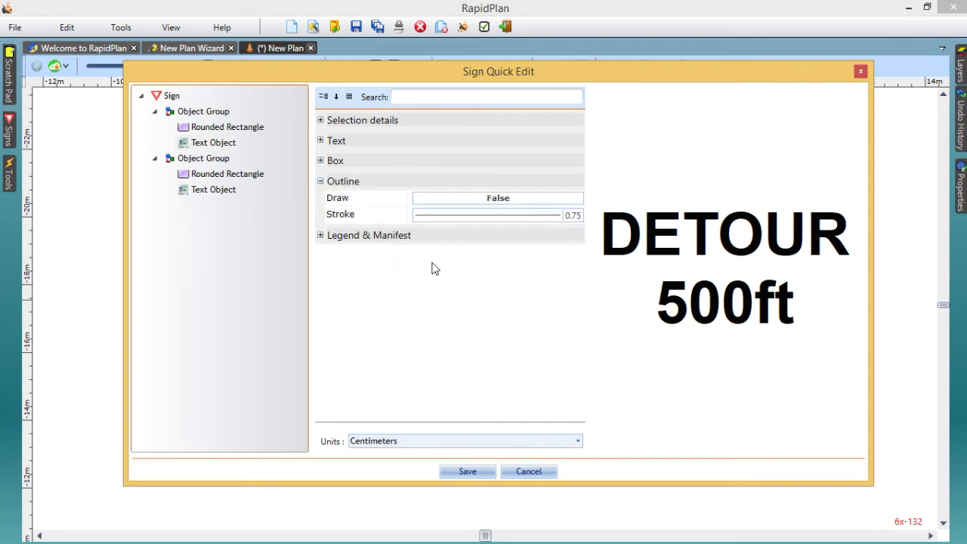
pyautogui.click(488, 199)
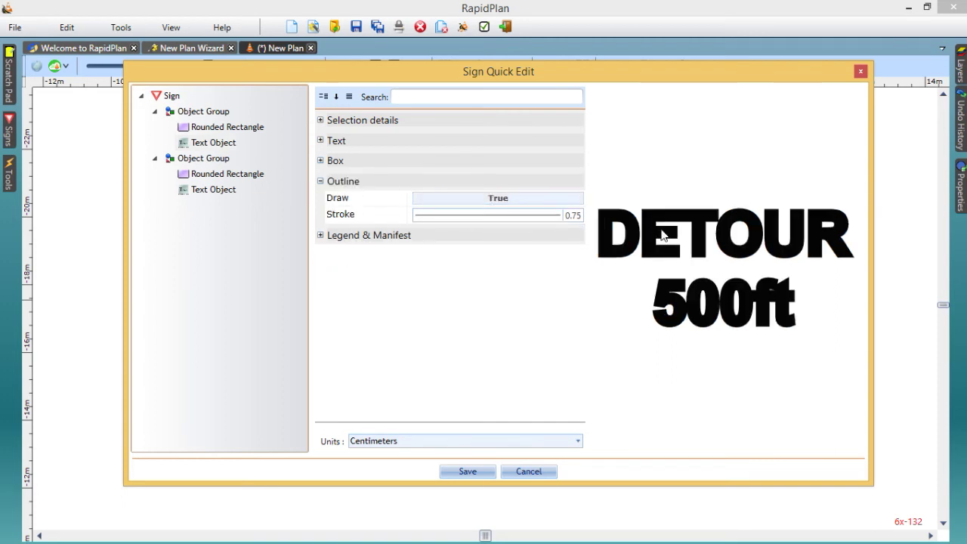
pyautogui.click(481, 222)
pyautogui.click(473, 254)
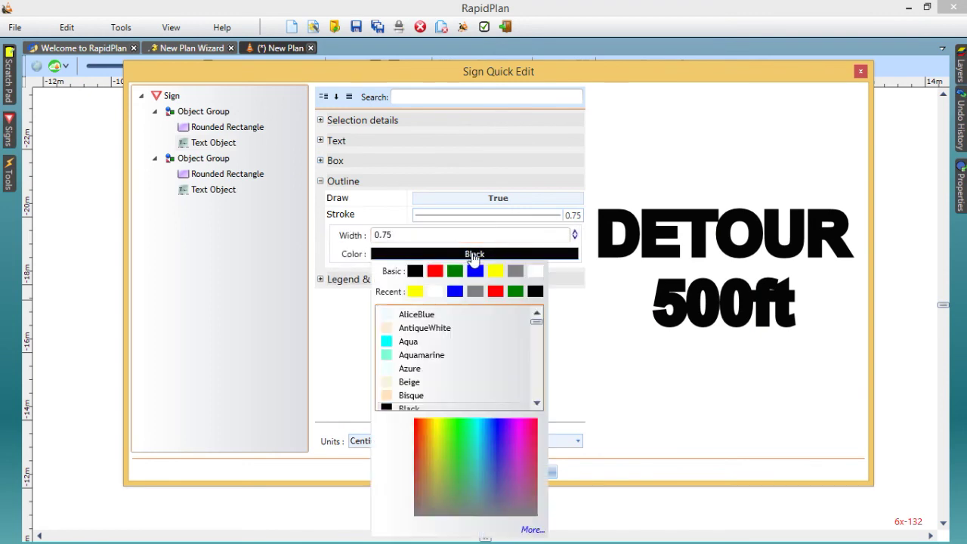
pyautogui.click(436, 272)
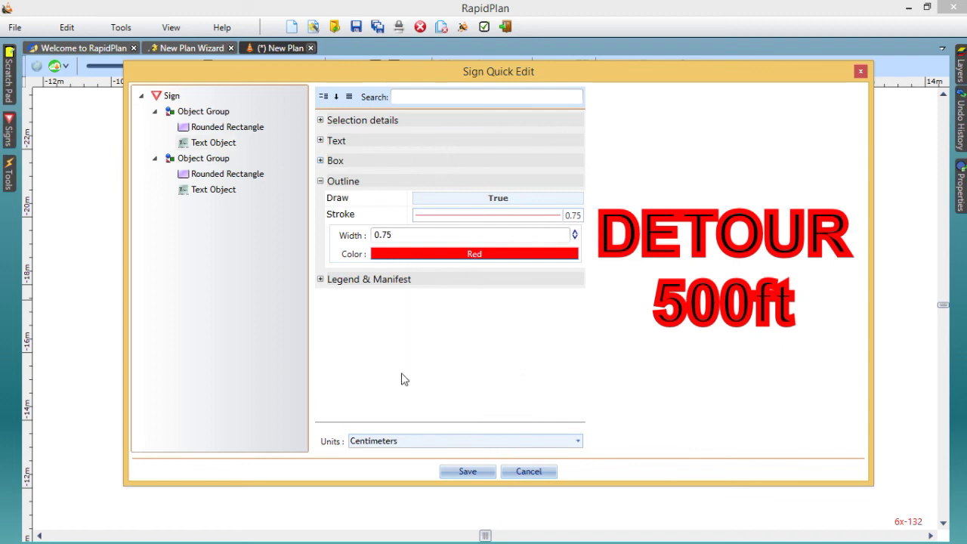
# Save the quick edits to the sign and deselect it on the plan.
pyautogui.click(472, 472)
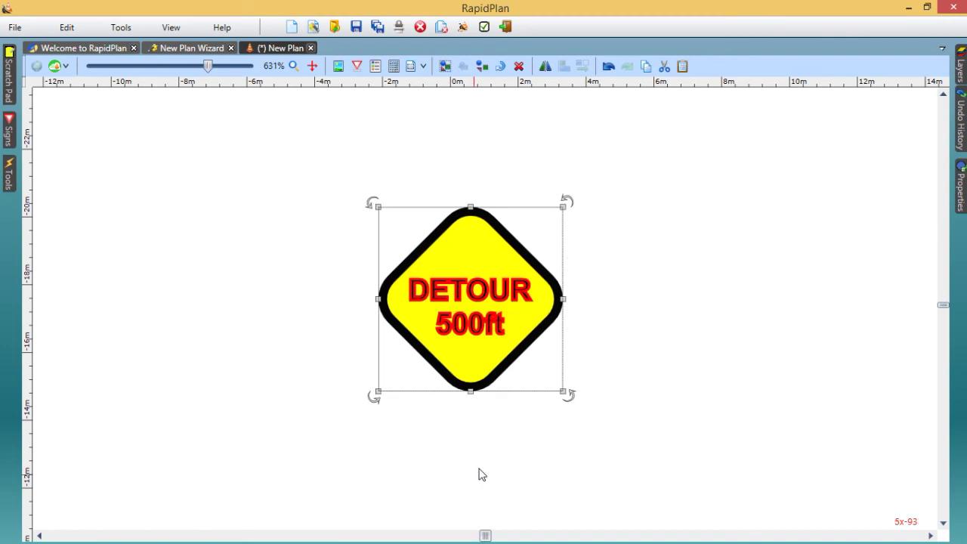
pyautogui.click(682, 242)
pyautogui.press('ctrl')
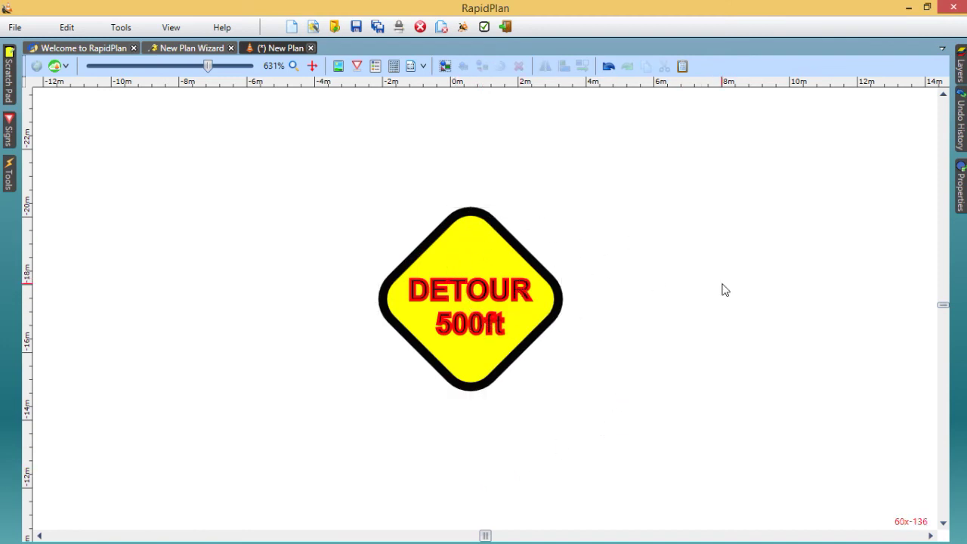